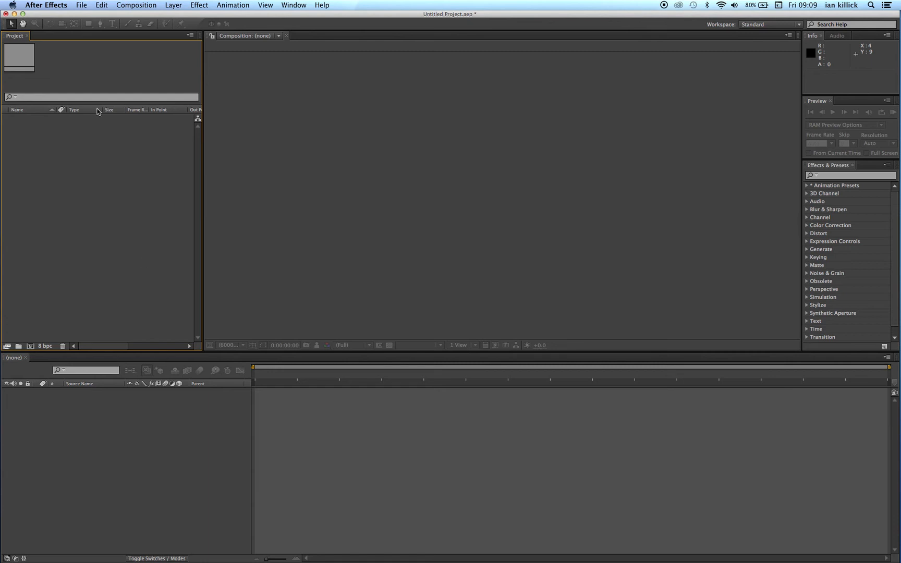
- Start a new composition and name it Animation 1
left_click(124, 6)
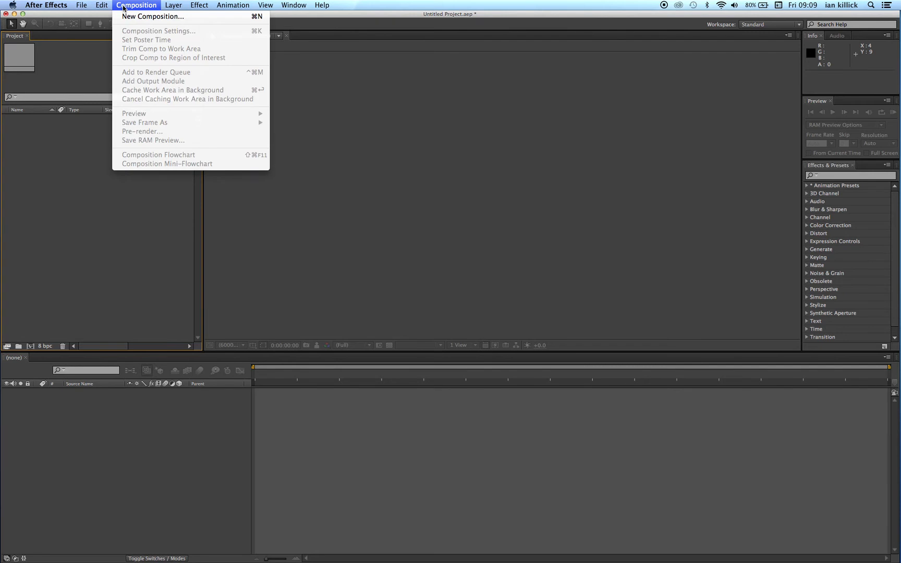
left_click(148, 17)
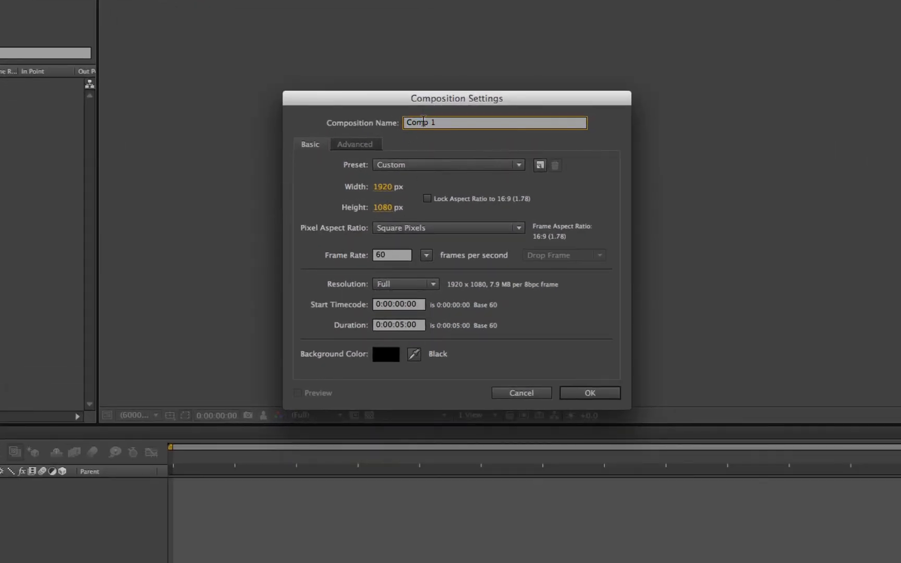
left_click(426, 122)
left_click_drag(442, 126, 396, 127)
type("Animation 1")
left_click(460, 193)
- Keep the Custom preset and set the composition size to 1920 px wide by 1080 px high
left_click(518, 165)
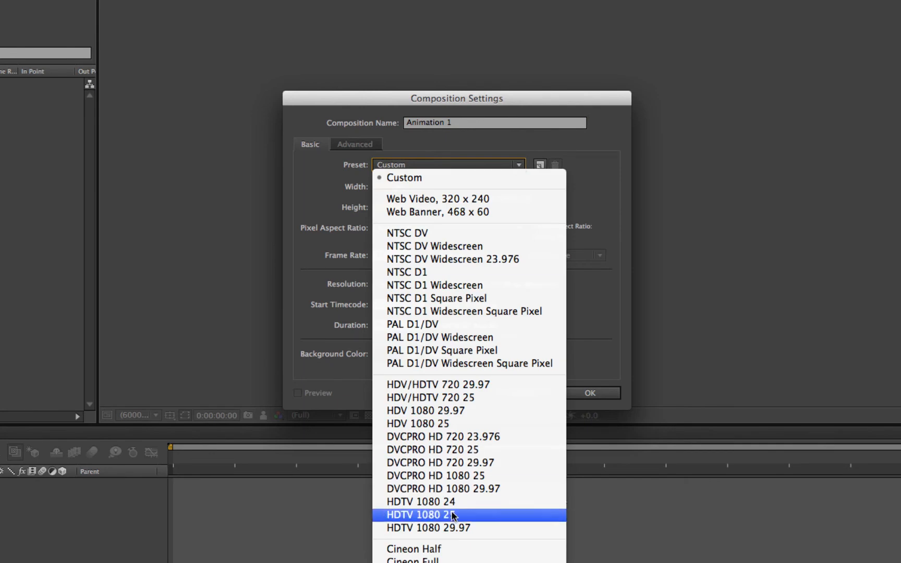
left_click(335, 290)
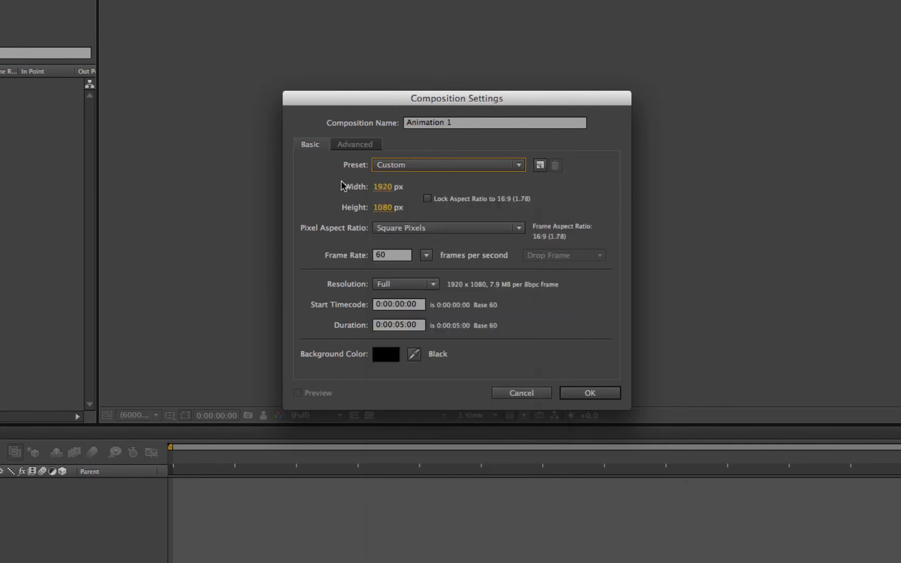
left_click(427, 198)
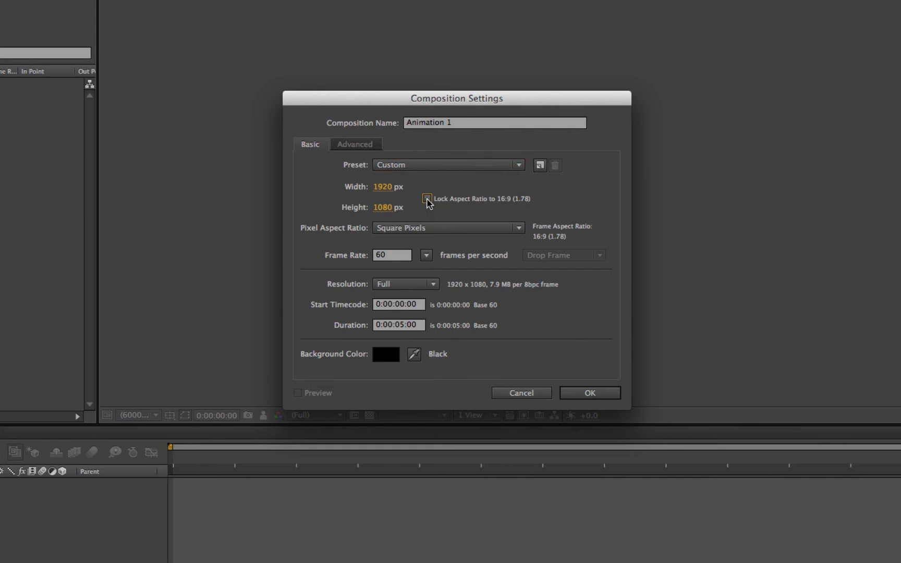
left_click(383, 187)
type("1920")
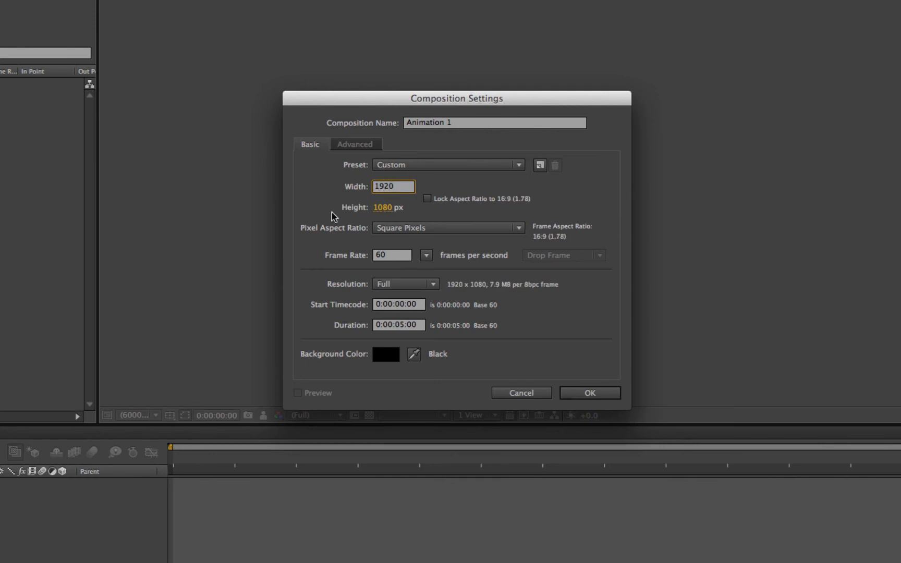
left_click(384, 208)
type("1080")
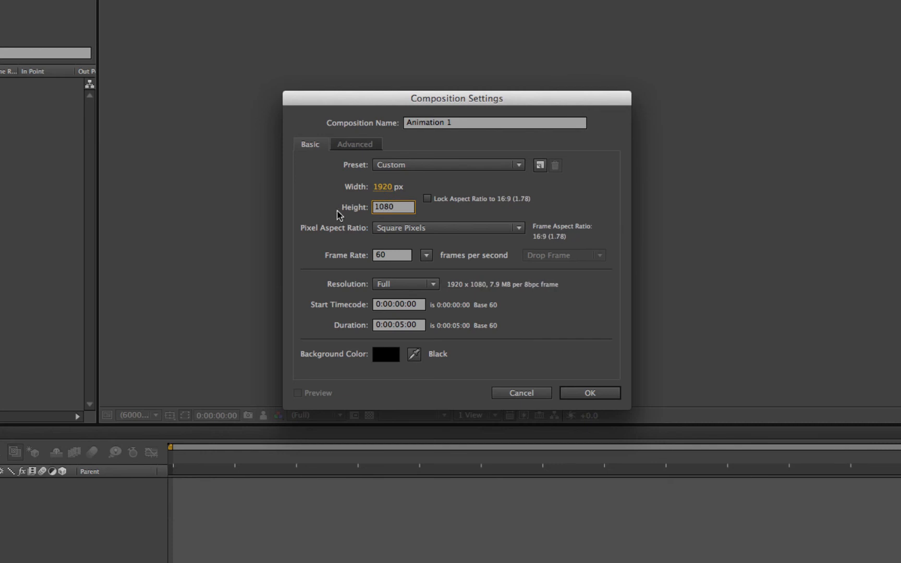
key("Return")
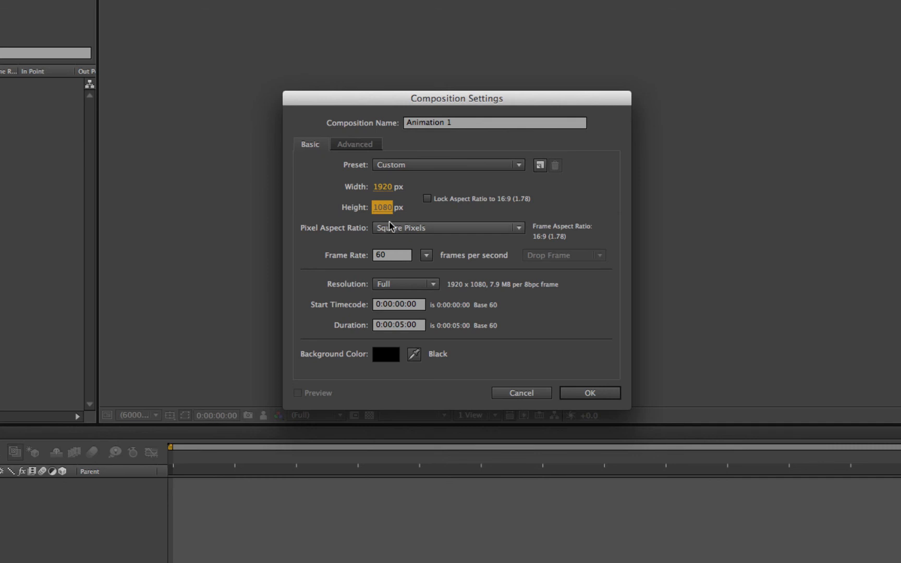
- Create the composition with Square Pixels, a frame rate of 60 fps and a duration of 0:00:05:00
left_click(518, 229)
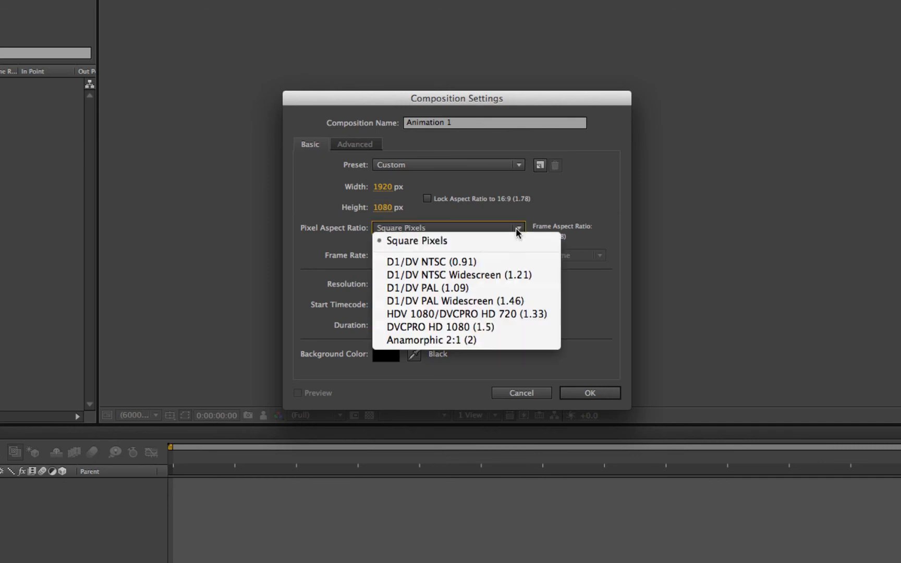
left_click(482, 241)
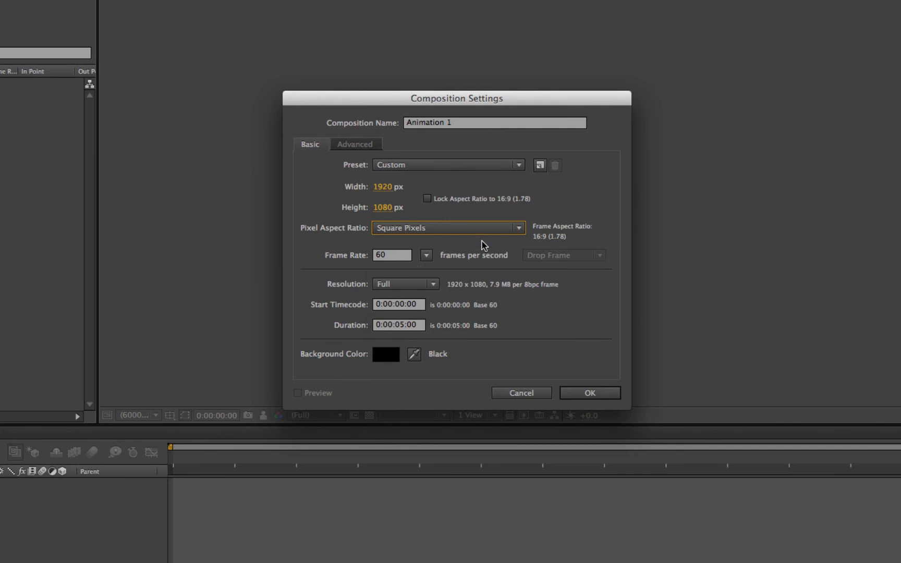
left_click(425, 256)
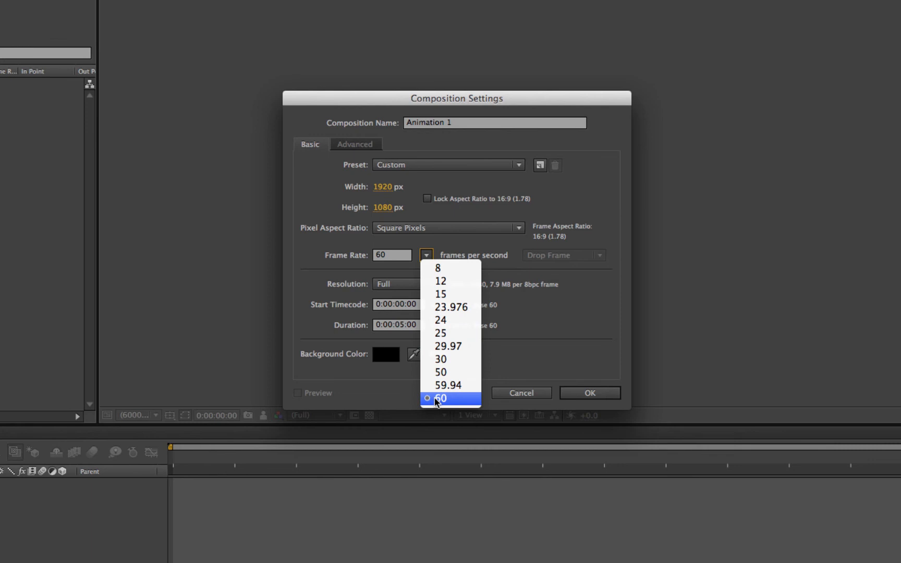
left_click(508, 364)
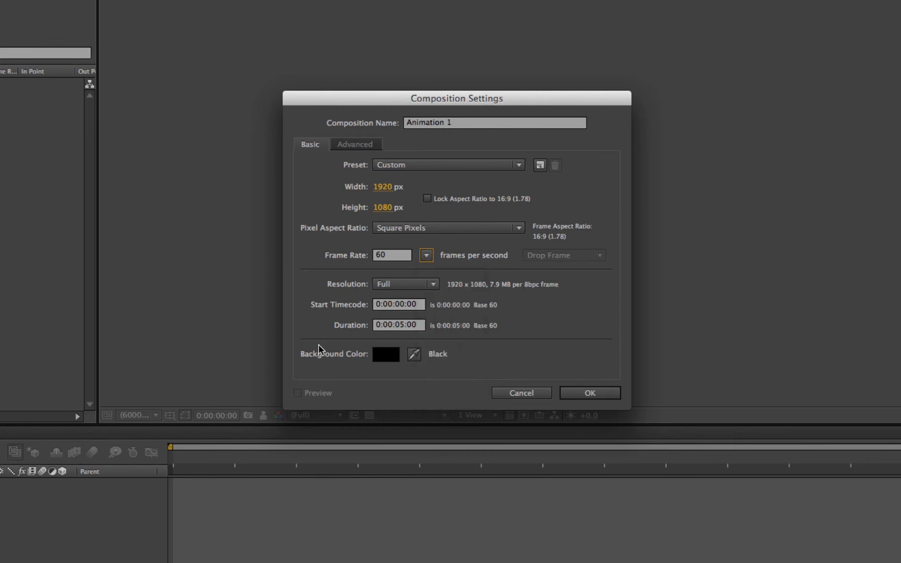
left_click(377, 326)
double_click(387, 324)
double_click(400, 325)
left_click(587, 393)
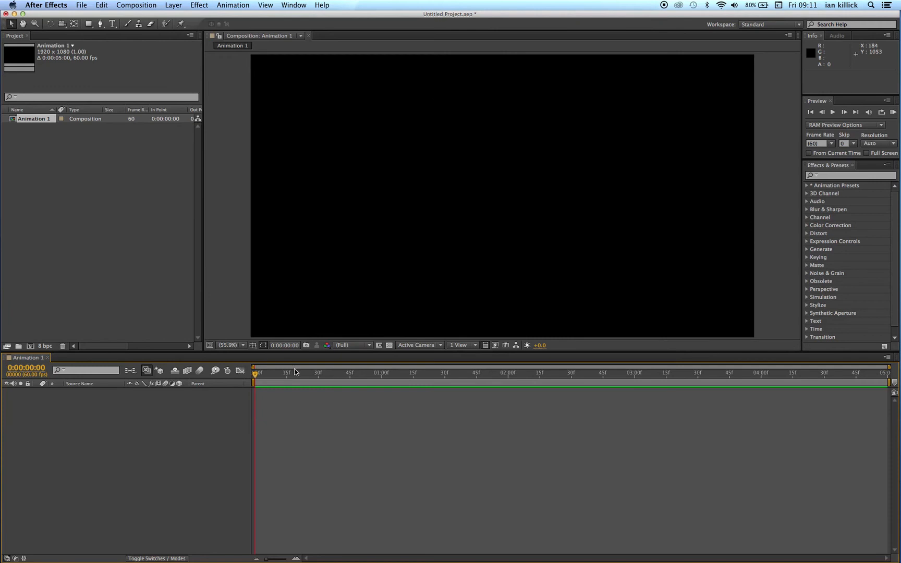
left_click_drag(294, 375, 244, 412)
left_click(76, 236)
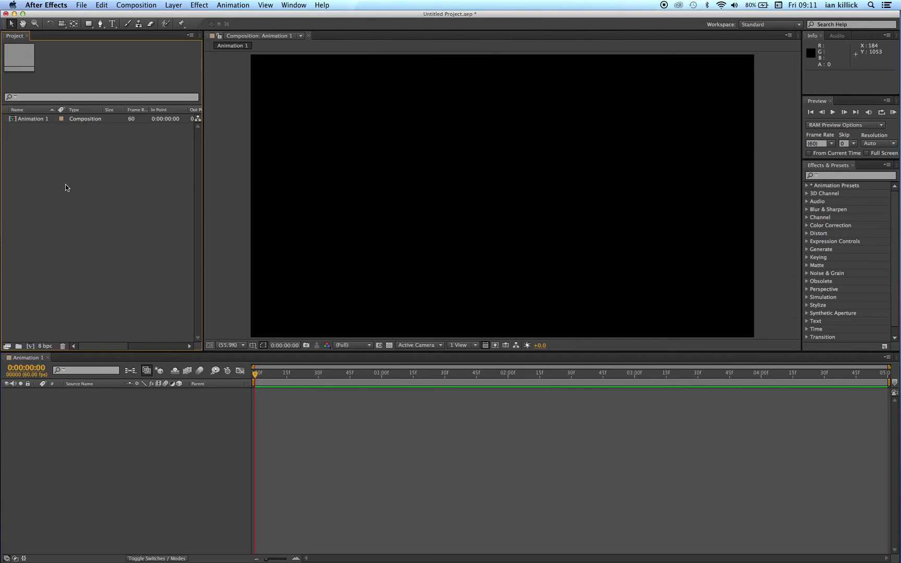
left_click(481, 215)
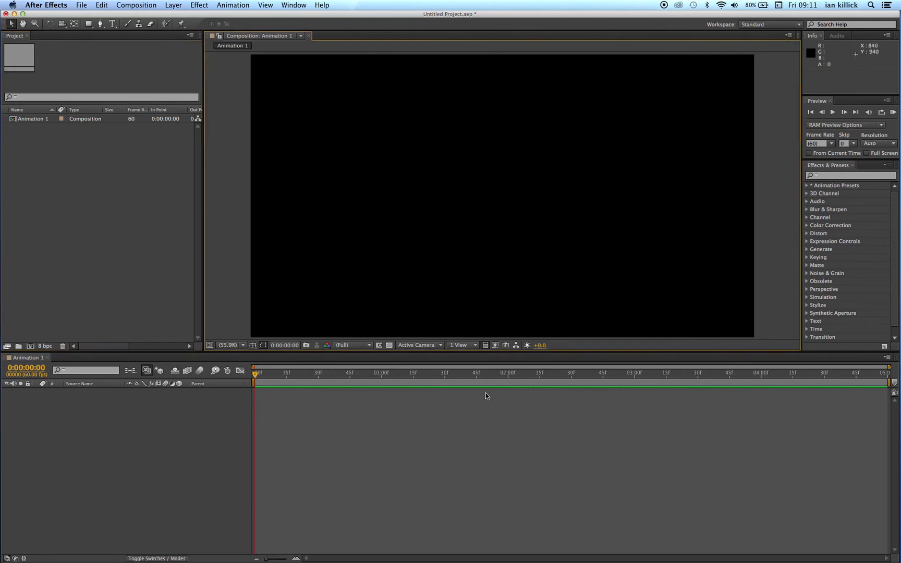
- Shorten the work area to the first 3 seconds and return the current time to 0:00:00:00
left_click_drag(492, 374, 645, 376)
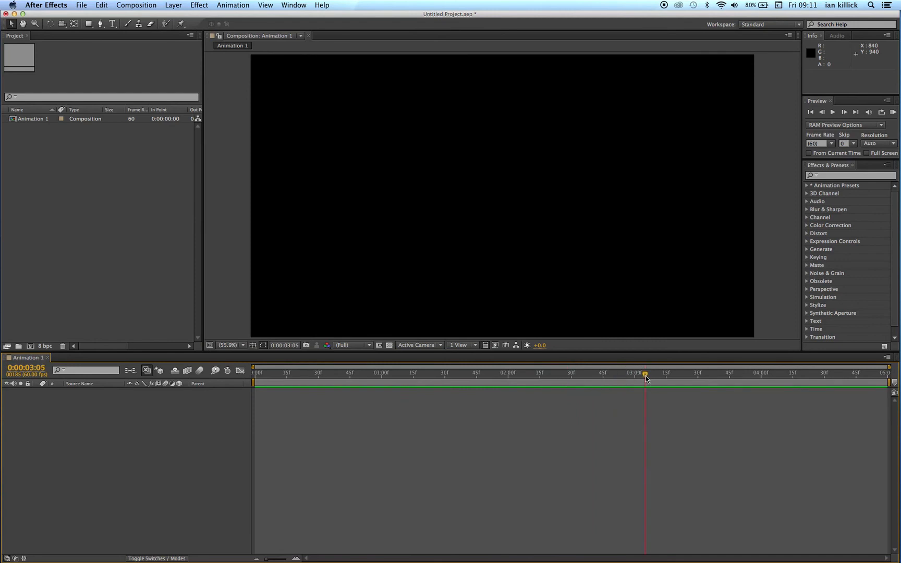
left_click(888, 382)
left_click_drag(888, 383, 222, 416)
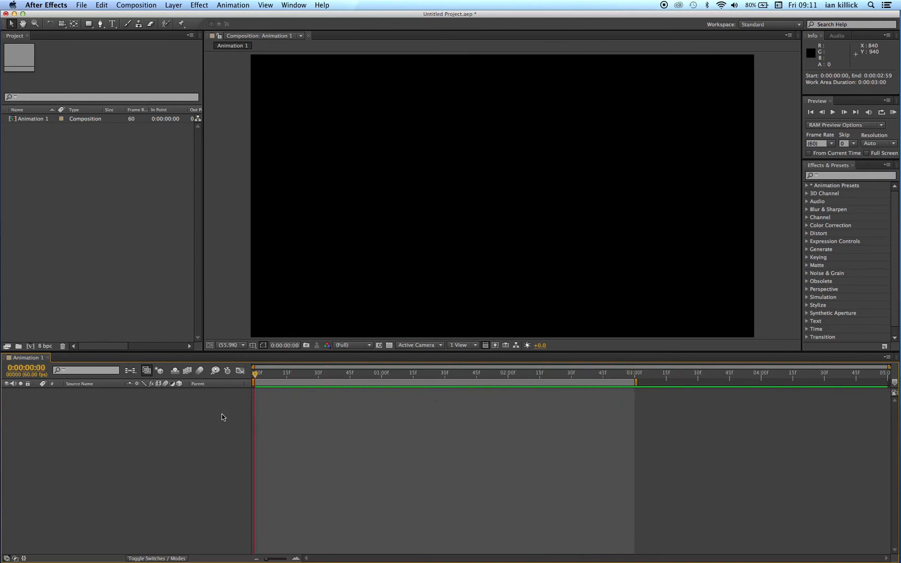
- Add a blue 1920 x 1080 px solid and shrink it to a small square near the frame's upper-left corner, at about 166, 132
left_click(237, 270)
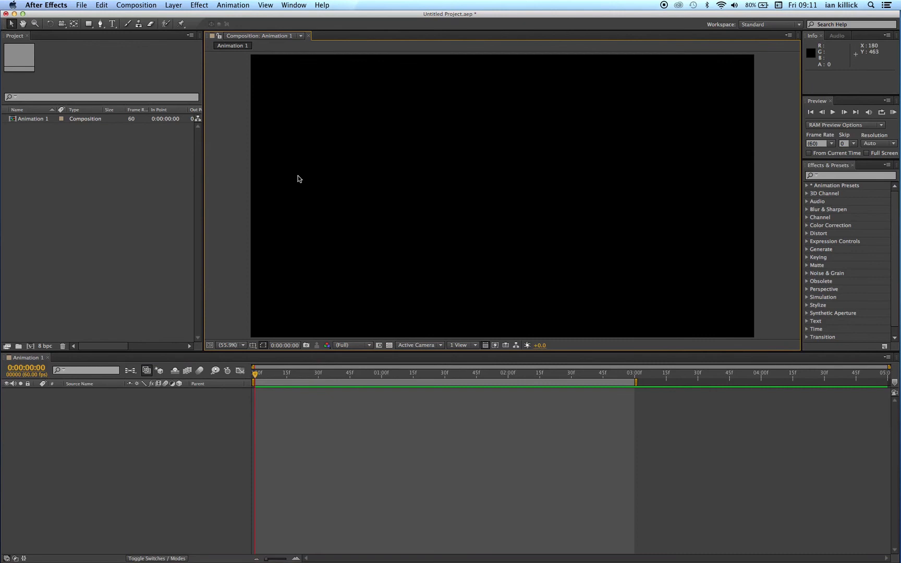
left_click(174, 6)
mouse_move(181, 17)
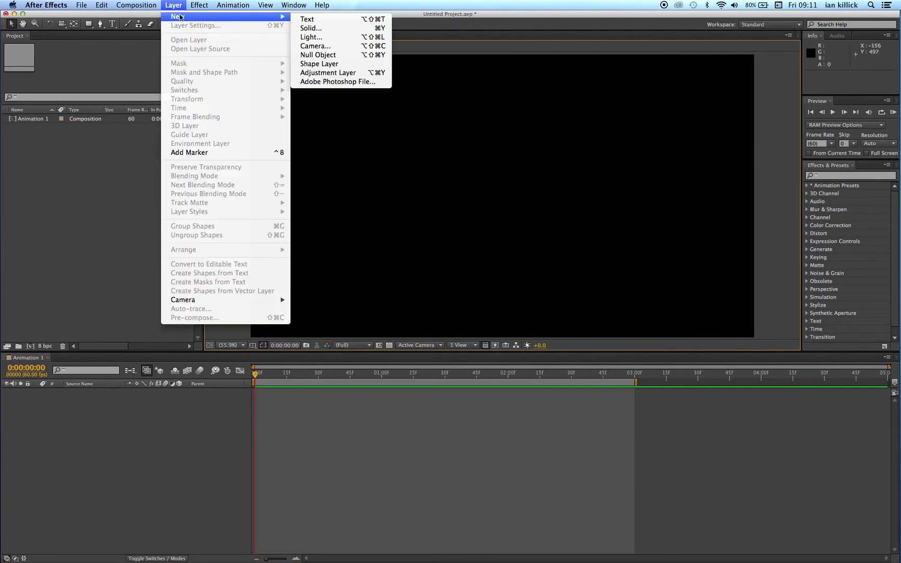
left_click(311, 29)
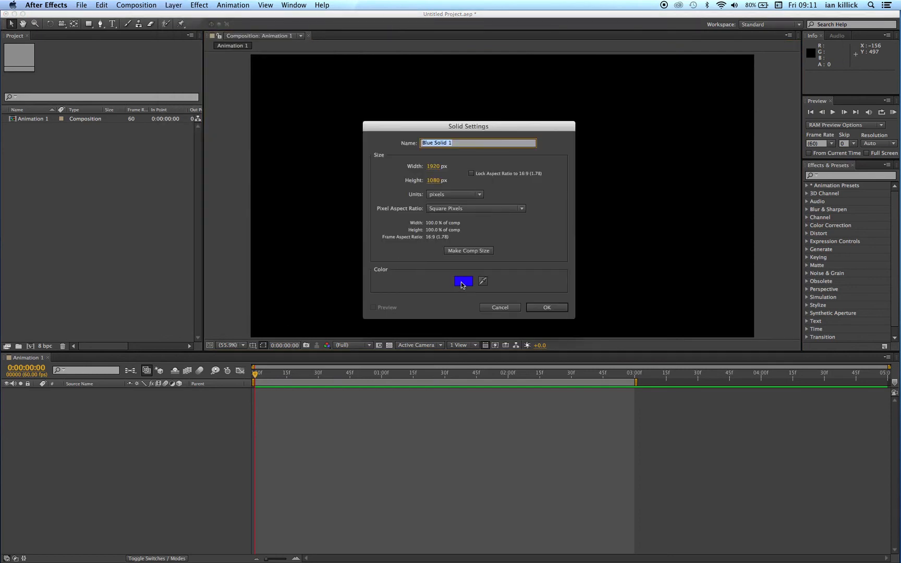
left_click(537, 309)
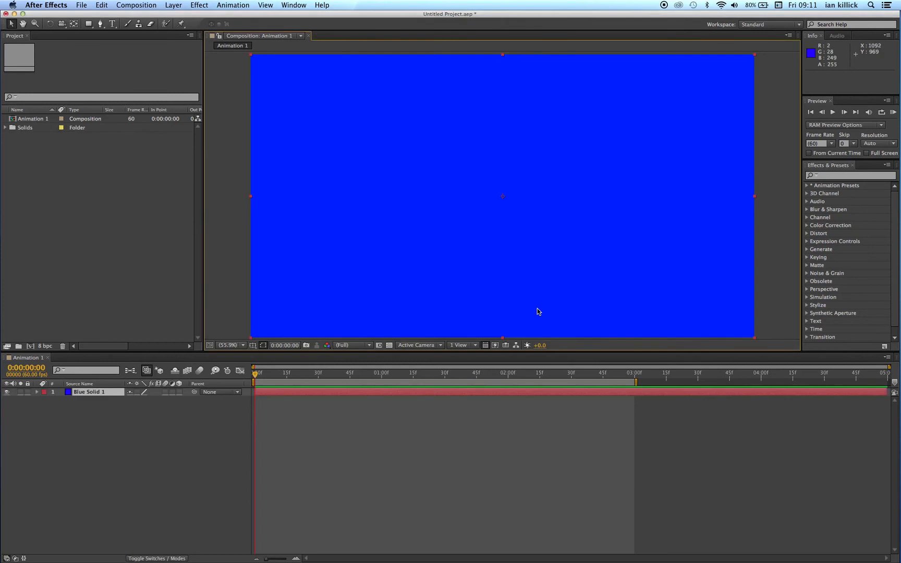
left_click_drag(251, 55, 283, 83)
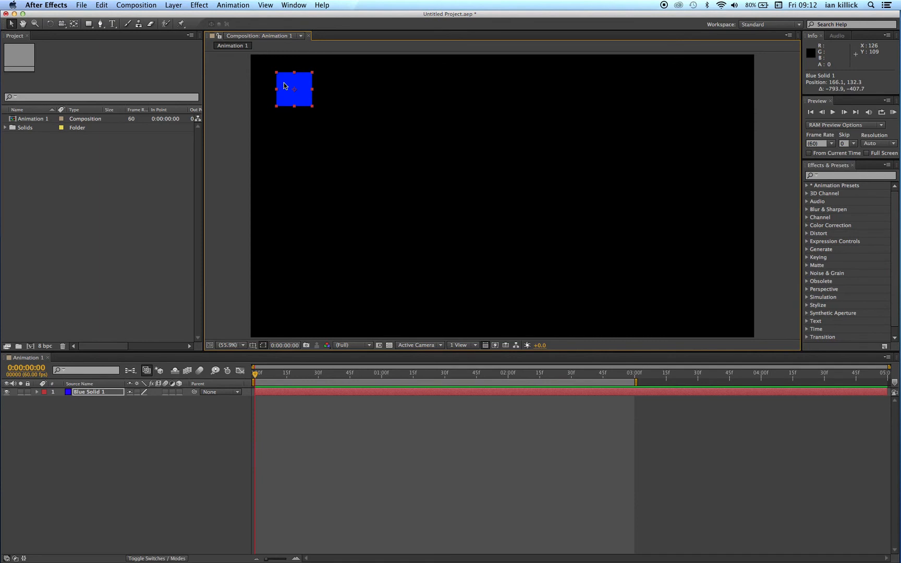
- Expand the blue solid's Transform properties and start Position keyframing at 0:00:00:00
left_click(37, 392)
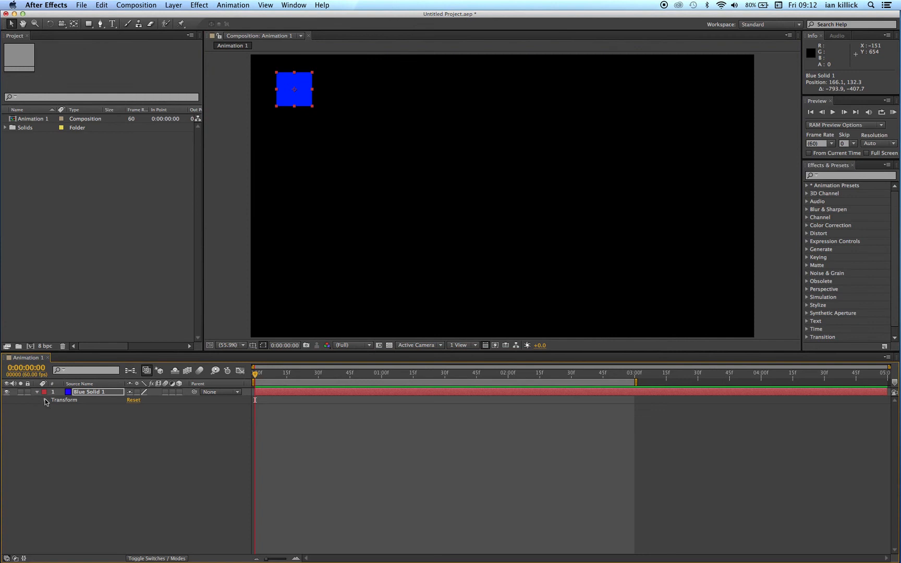
left_click(45, 400)
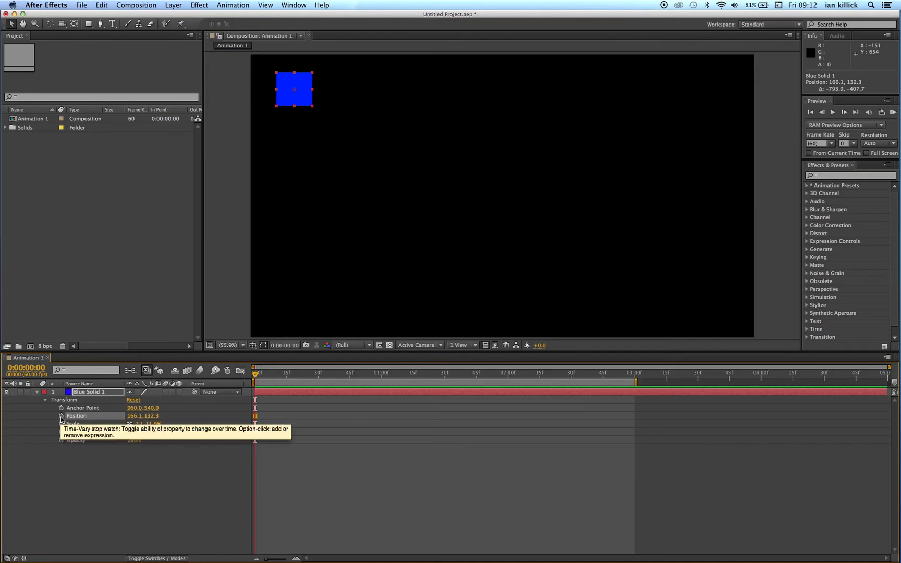
left_click(60, 416)
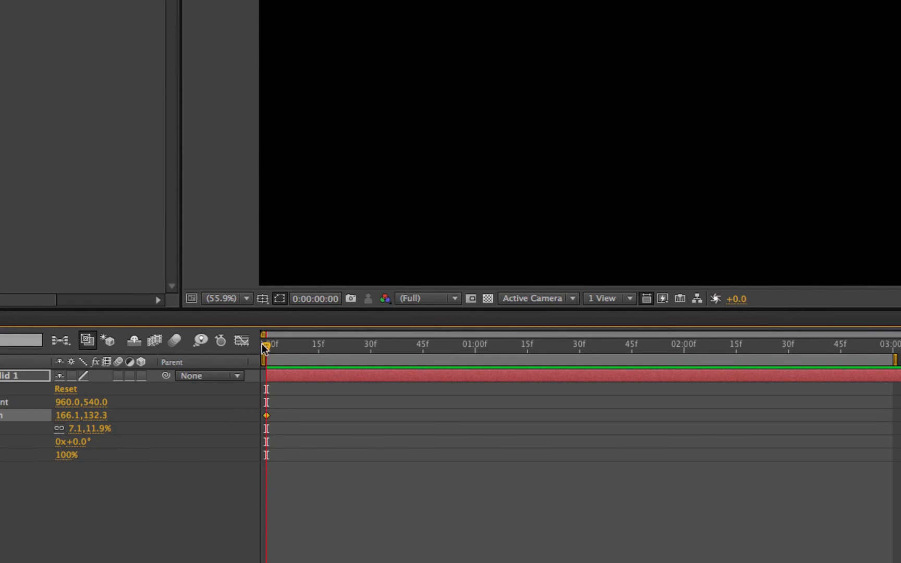
mouse_move(267, 420)
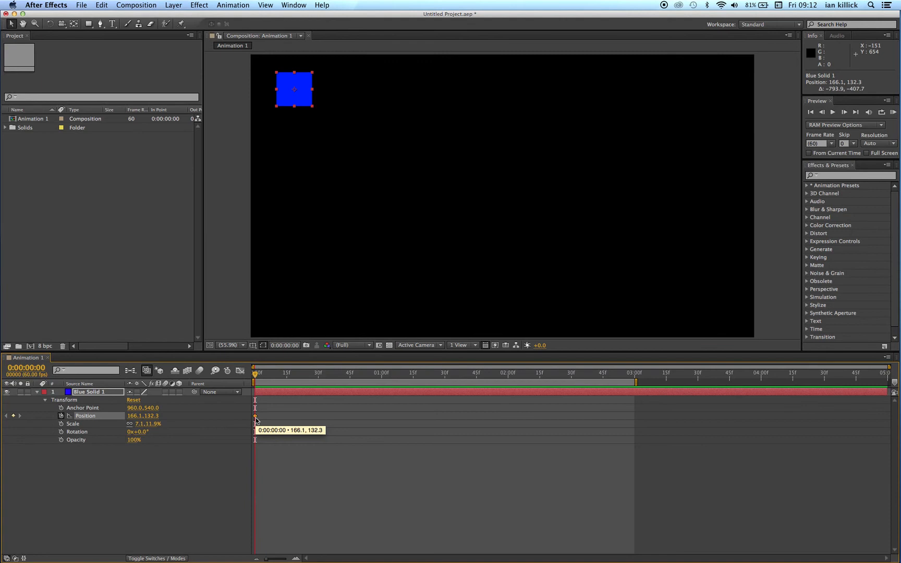
- At 0:00:00:59, move the blue square straight down to about 171, 531 to add a second Position keyframe
left_click_drag(256, 379, 296, 380)
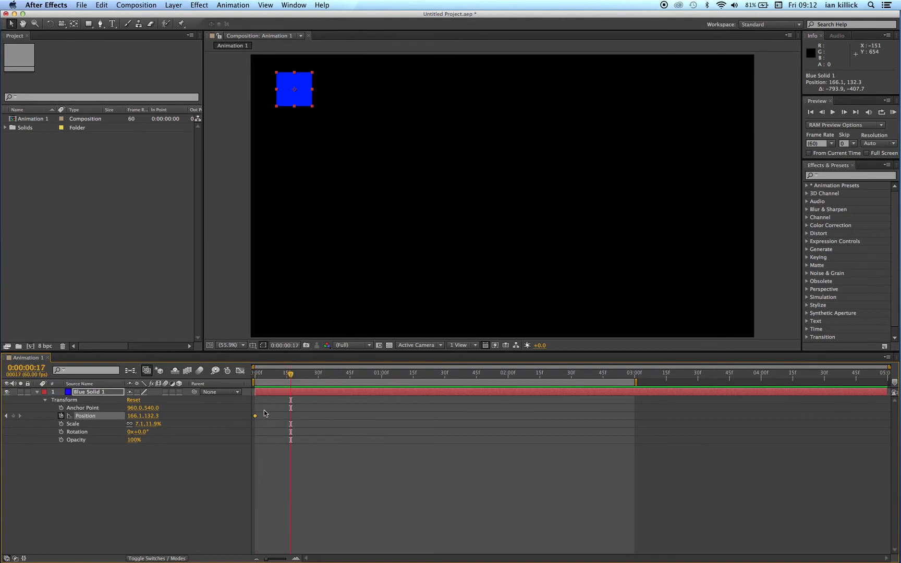
left_click(283, 101)
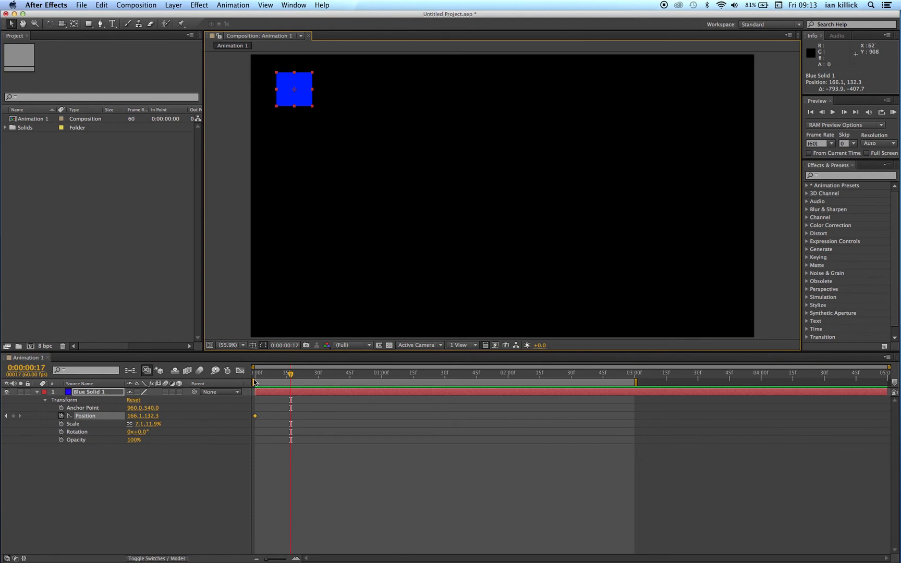
left_click(291, 373)
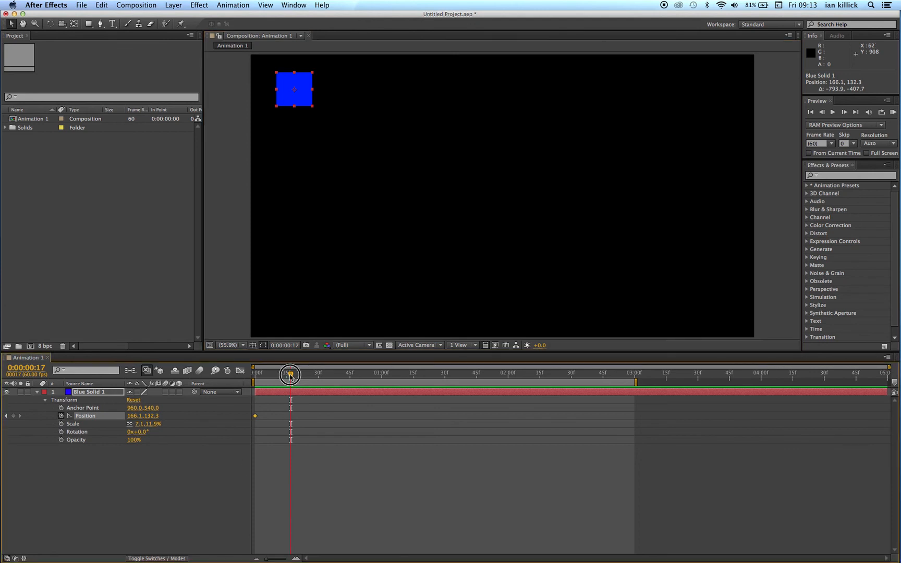
left_click_drag(291, 374, 379, 384)
left_click_drag(282, 97, 287, 205)
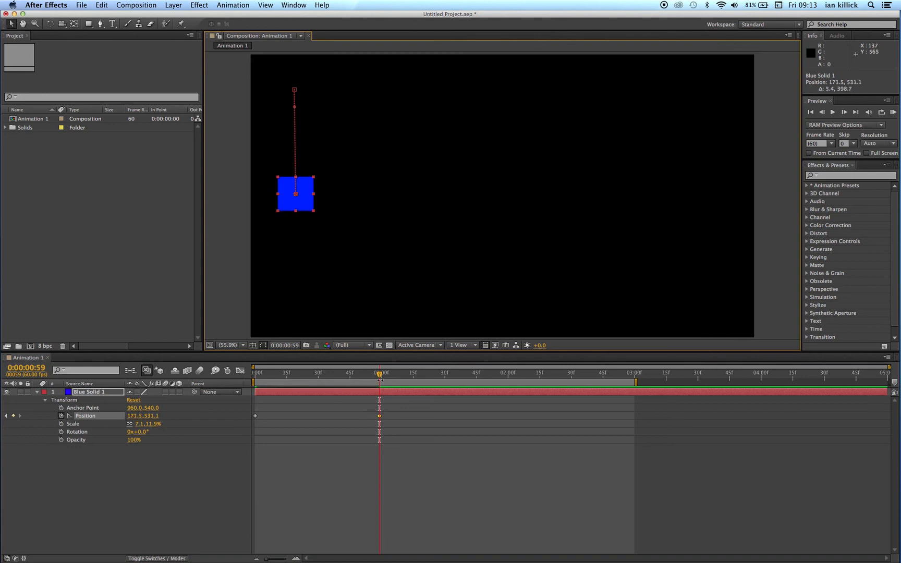
left_click(379, 416)
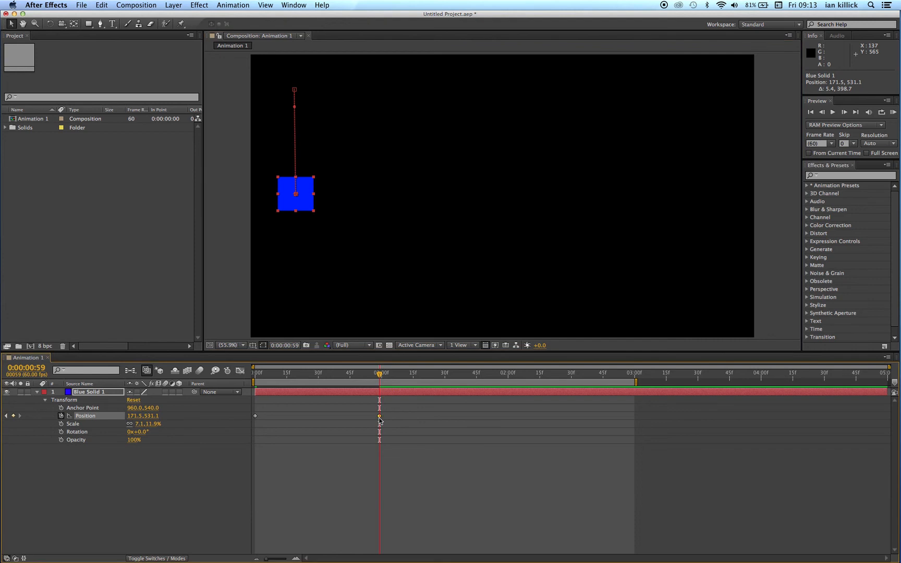
left_click(289, 207)
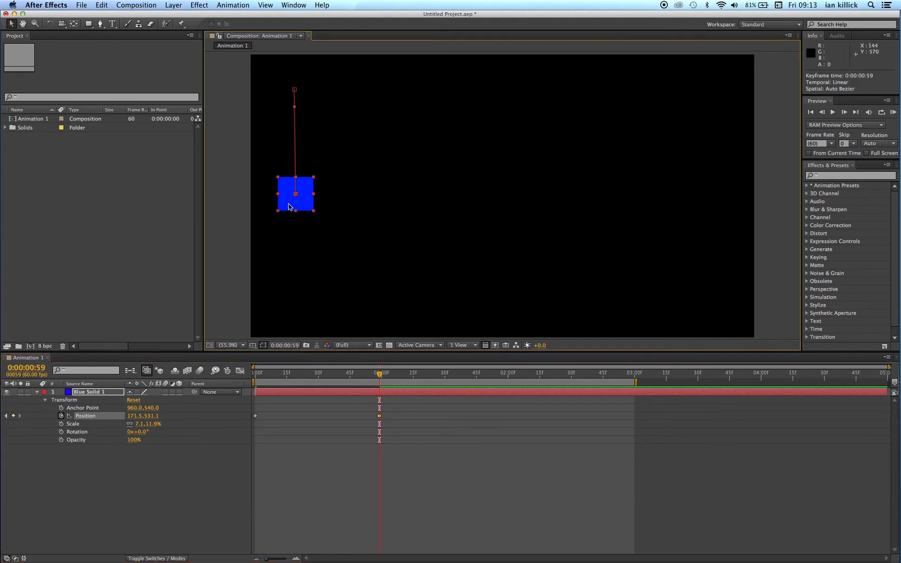
- At 0:00:02:00, move the blue square across to the frame's centre at about 1003, 535 as a third Position keyframe
left_click_drag(380, 375, 510, 386)
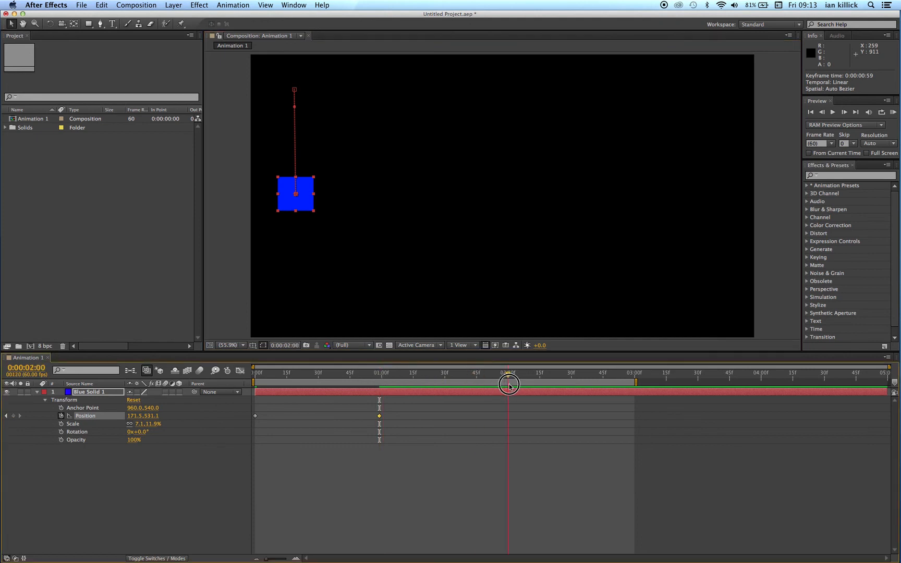
left_click_drag(302, 197, 521, 207)
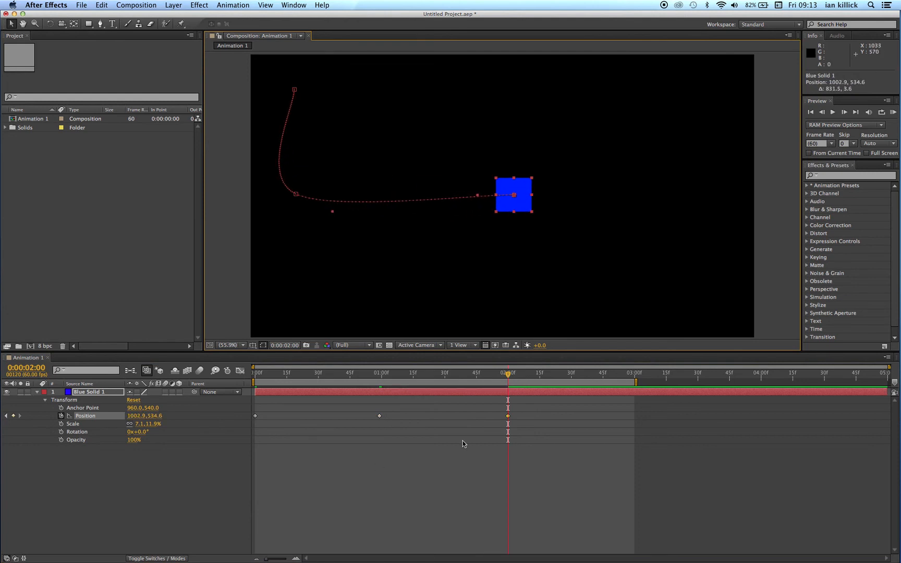
left_click(508, 416)
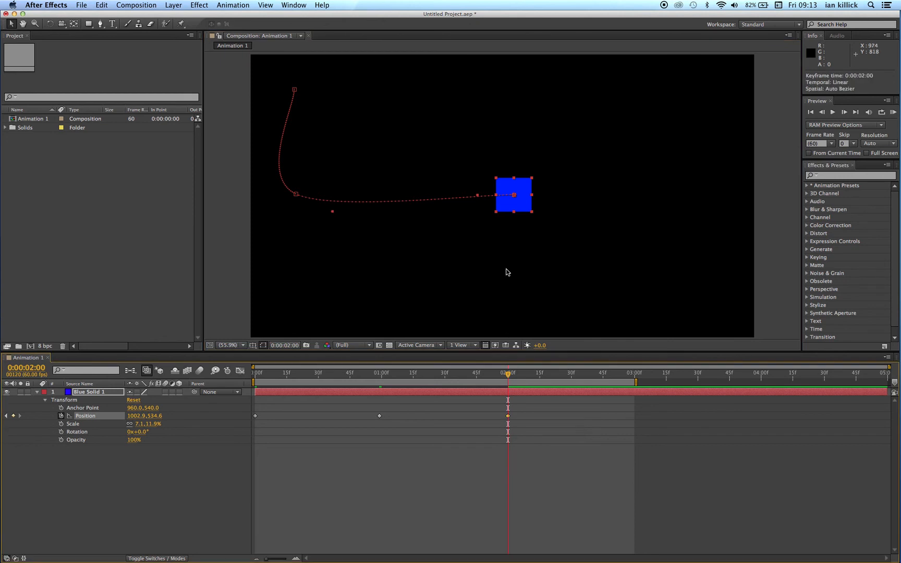
- Return to 0:00:00:00 and examine the curved motion path between the blue square's Position keyframes
left_click(517, 201)
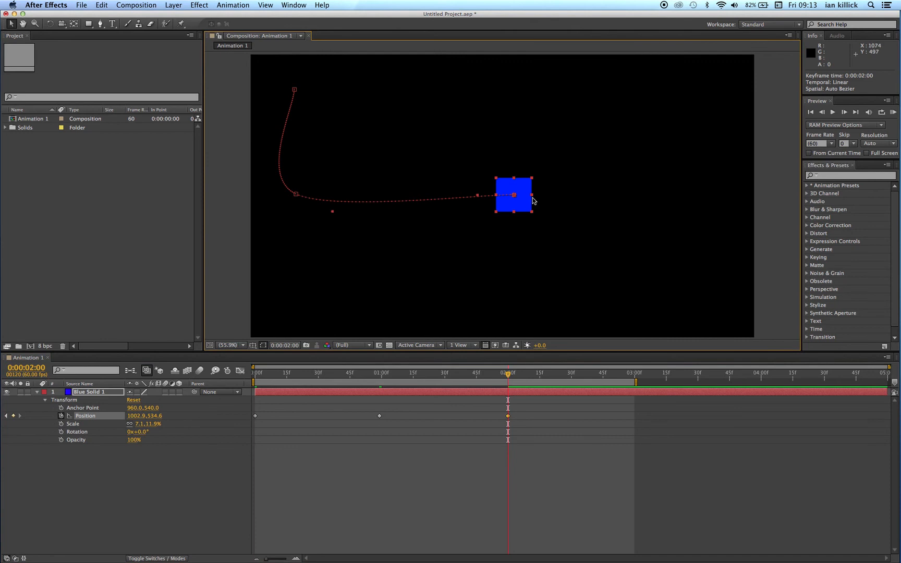
left_click_drag(509, 379, 240, 408)
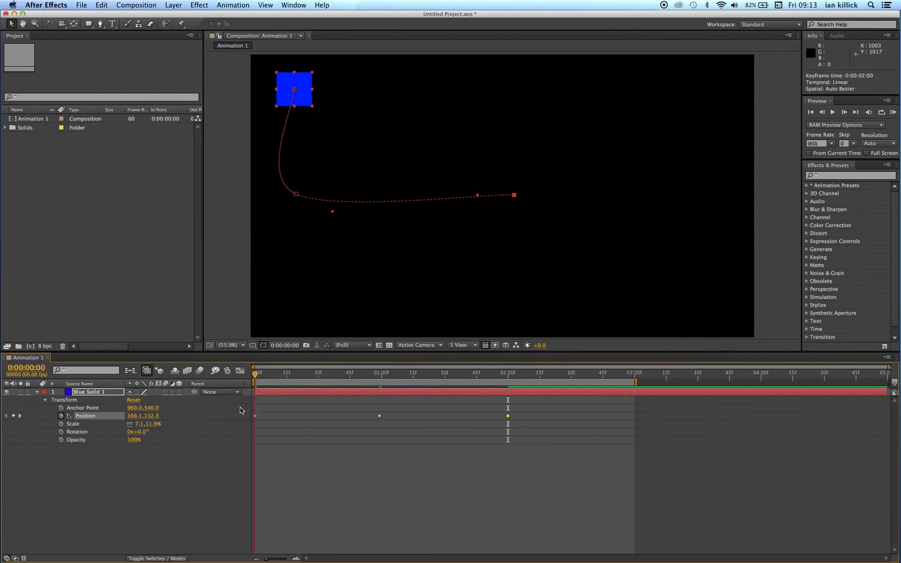
left_click(280, 161)
left_click(295, 105)
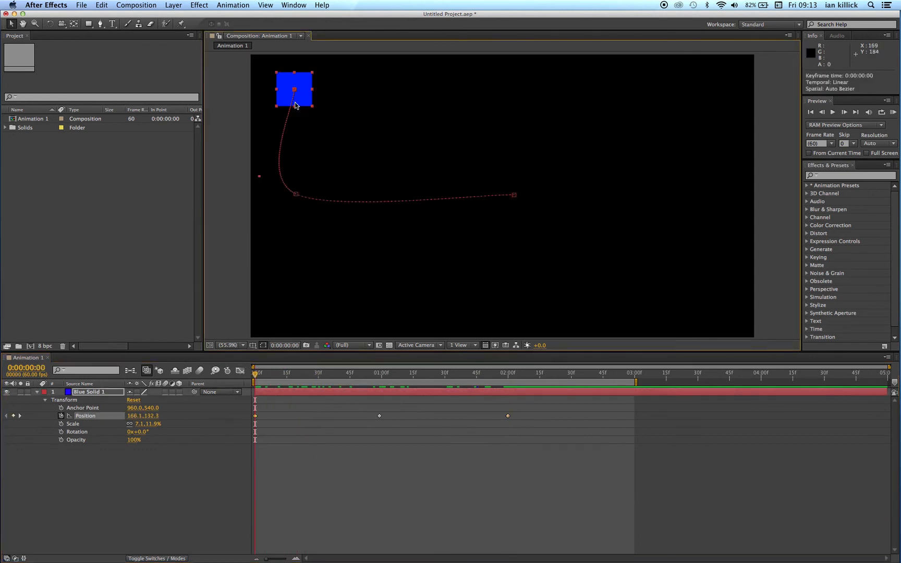
left_click(305, 166)
left_click(300, 394)
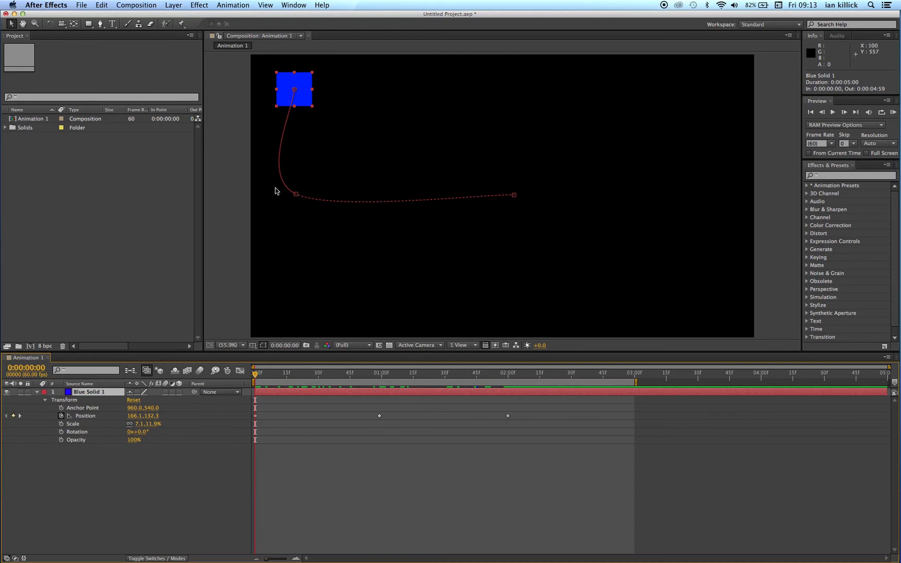
- Run a RAM preview of the blue square's animation from 0:00:00:00 and stop it
left_click_drag(271, 376, 248, 400)
left_click(893, 113)
key("space")
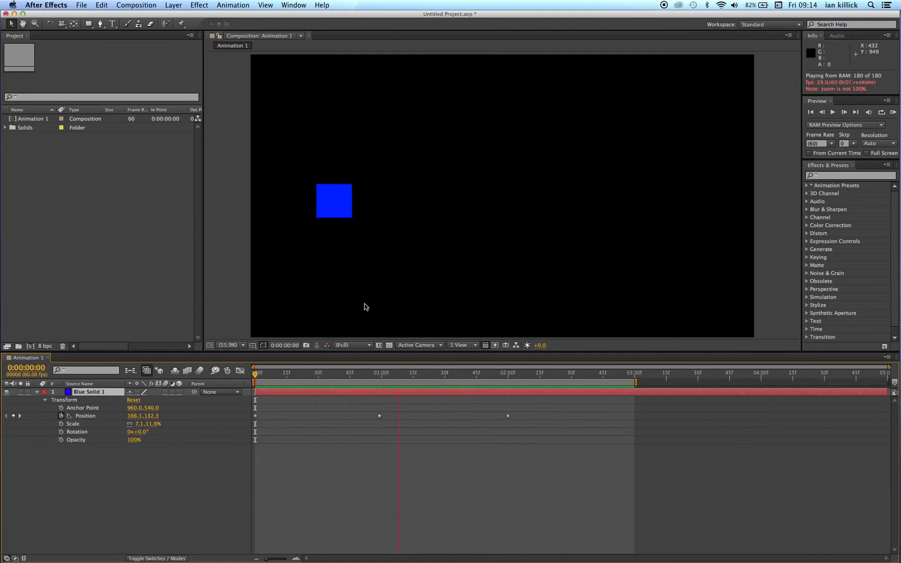
key("space")
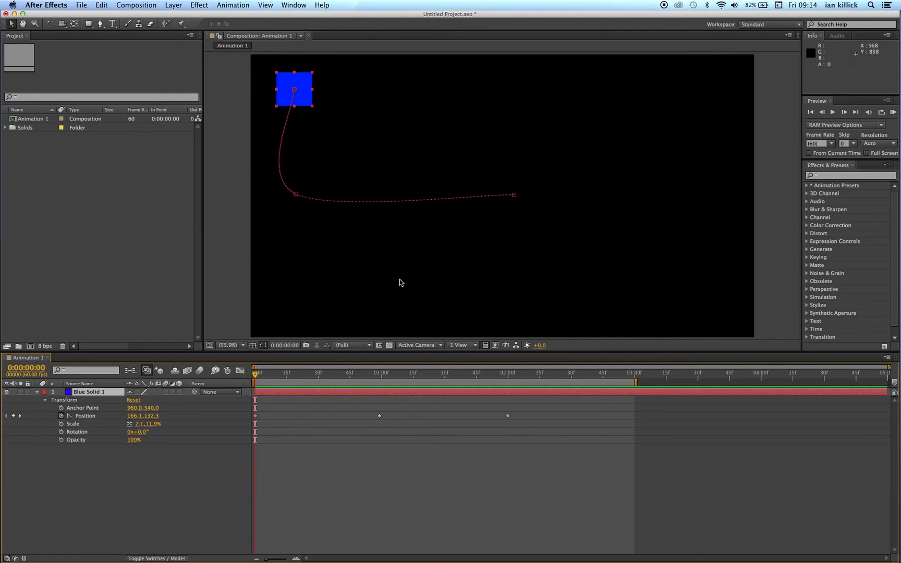
- Deselect the blue solid and play the composition from 0:00:00:00 with the standard preview
left_click(400, 282)
left_click(355, 374)
left_click_drag(354, 374, 248, 385)
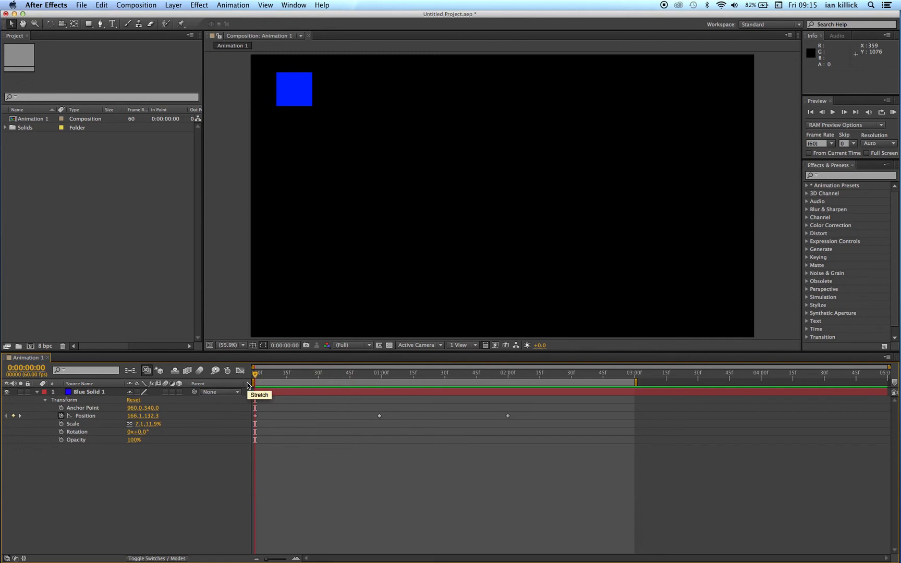
key("space")
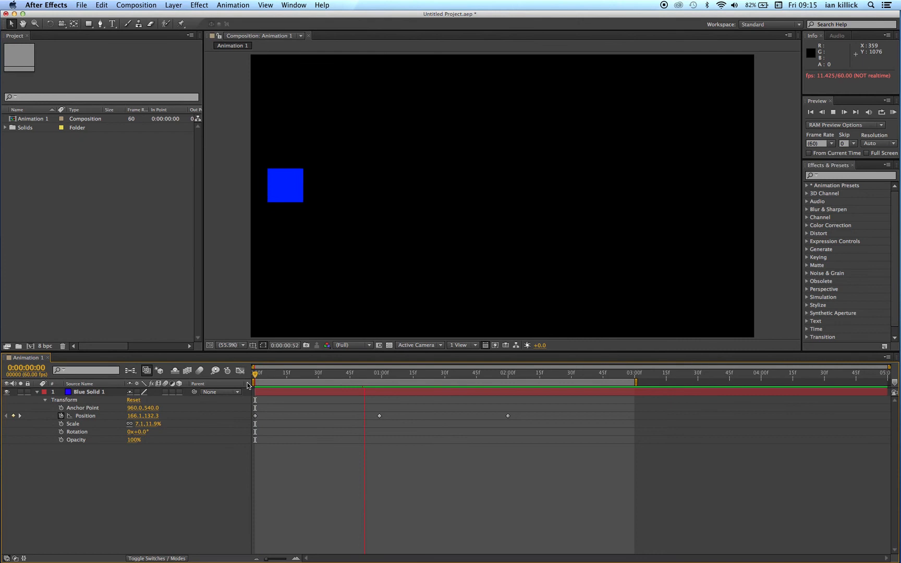
key("space")
- Replay the animation from the start as a RAM preview, stop playback and select the blue solid layer to show its motion path
left_click(261, 379)
key("Home")
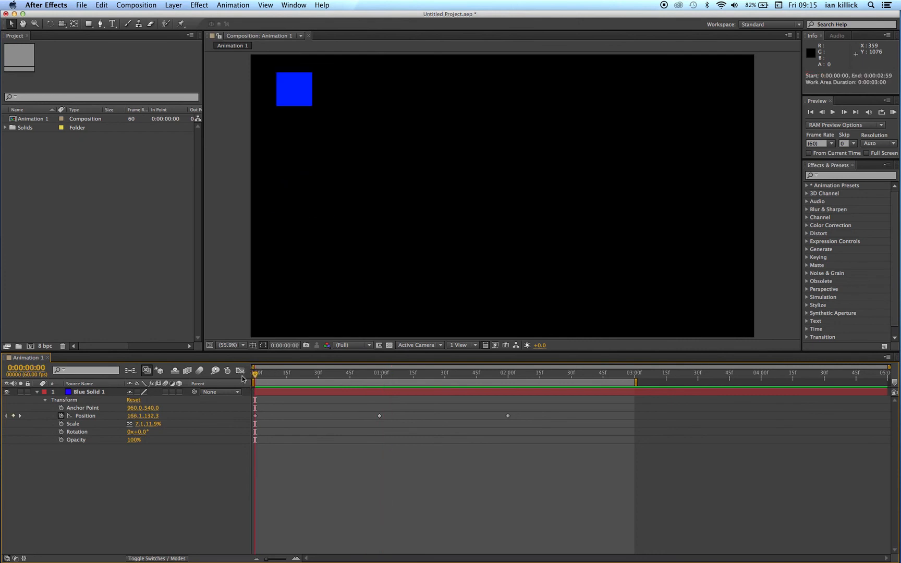
key("space")
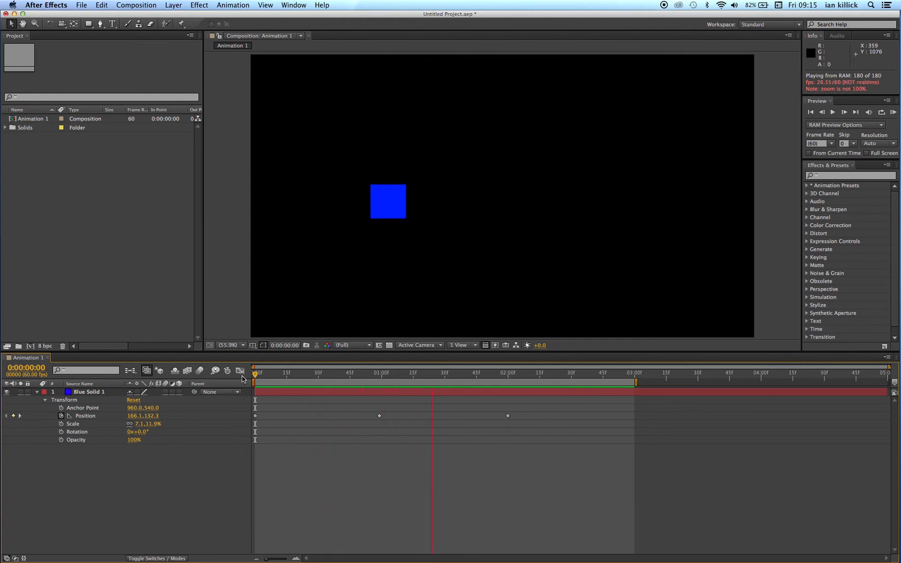
key("space")
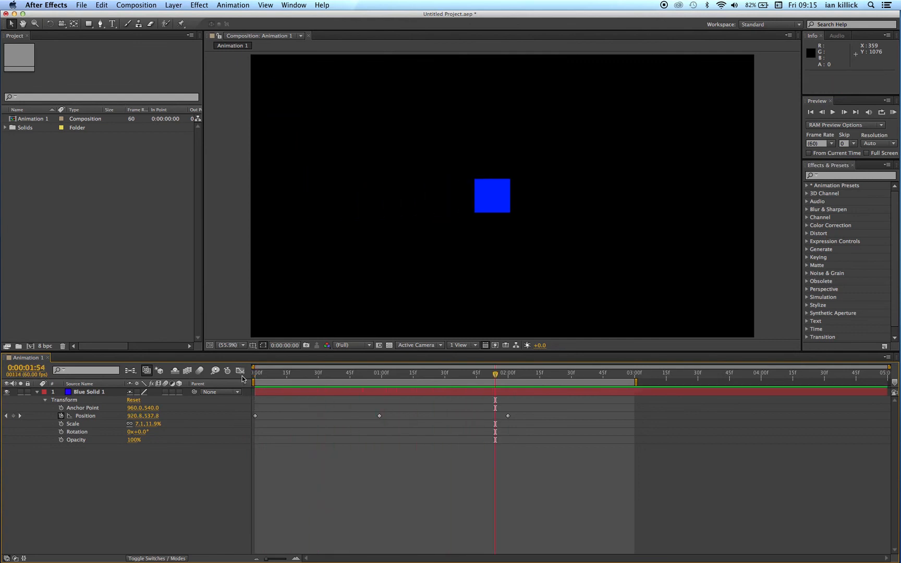
left_click(297, 394)
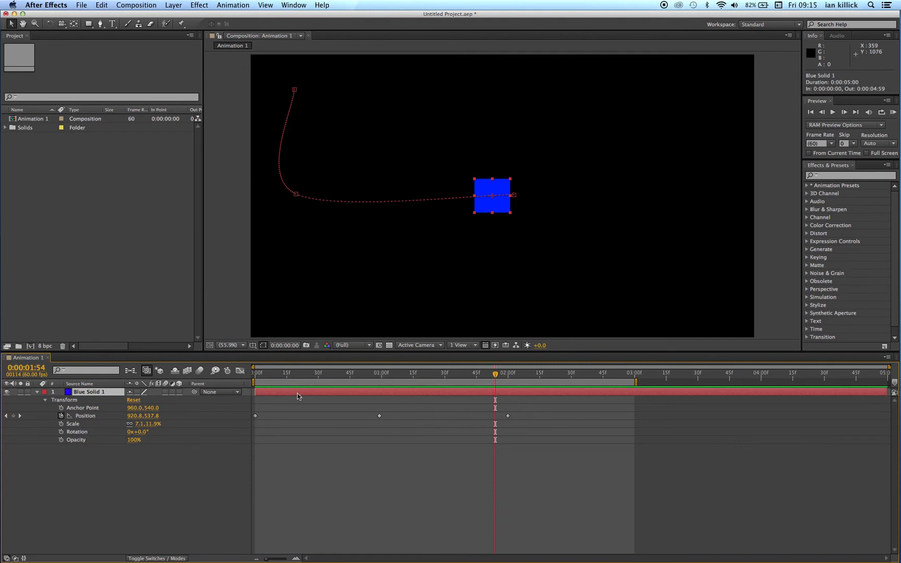